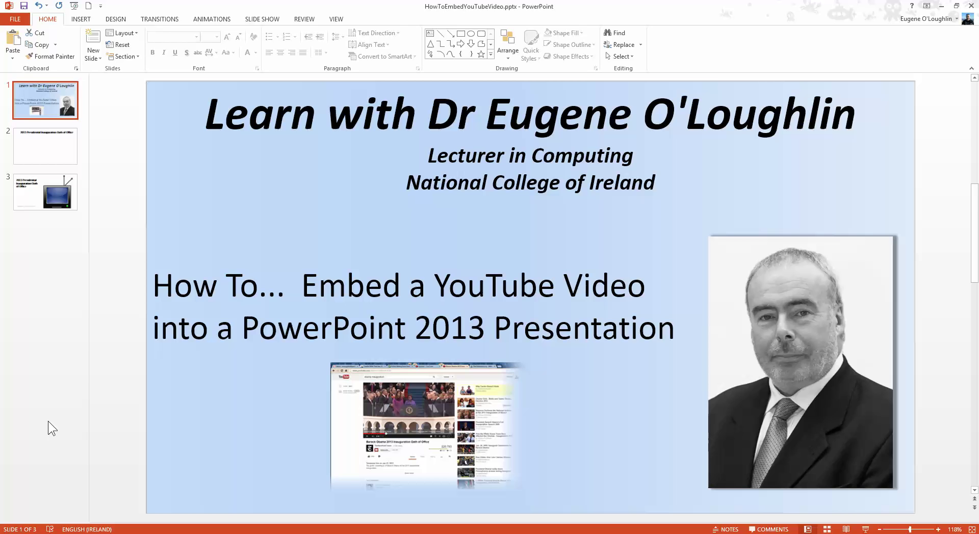
# Step: Open slide 2, '2013 Presidential Inauguration Oath of Office', in the editing area
pyautogui.click(50, 148)
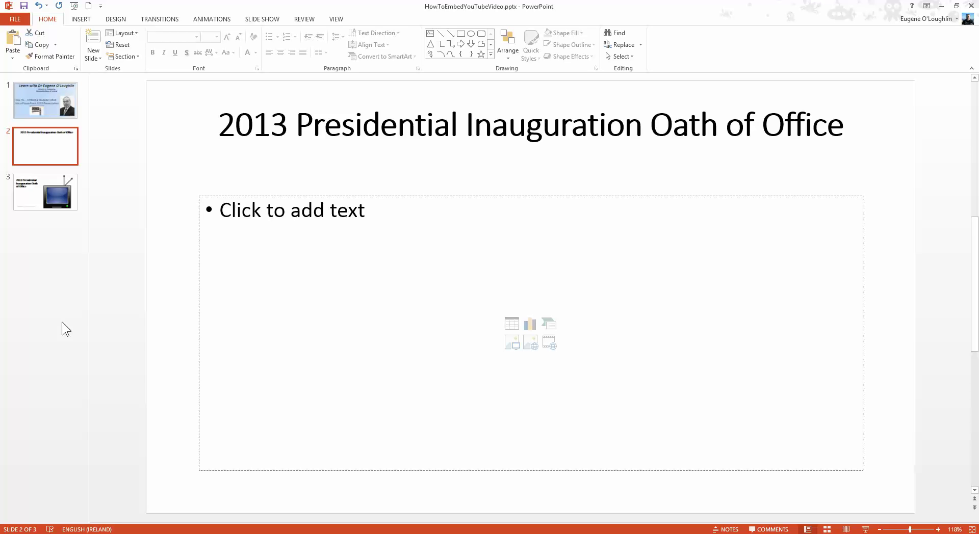
# Step: Turn on the Developer tab under Customize Ribbon in PowerPoint Options
pyautogui.click(16, 19)
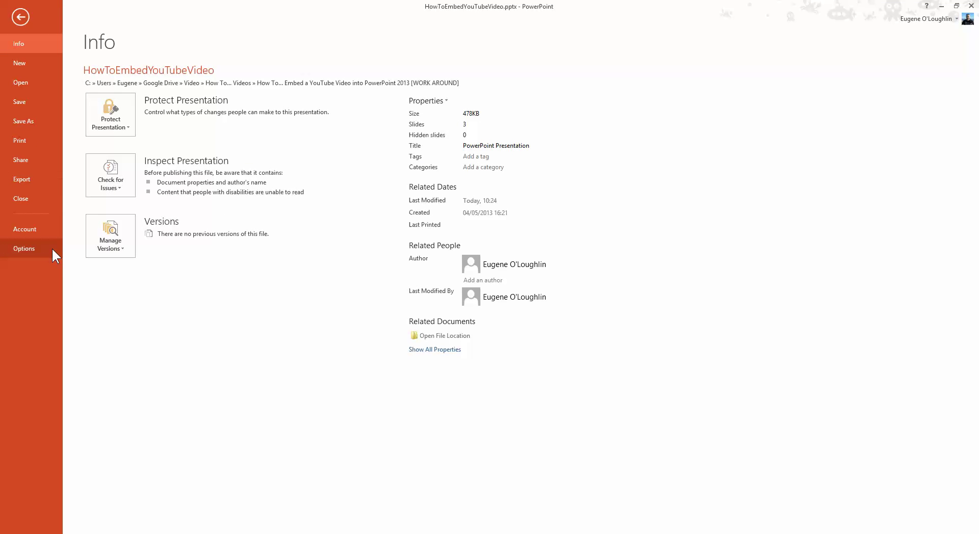
pyautogui.click(30, 249)
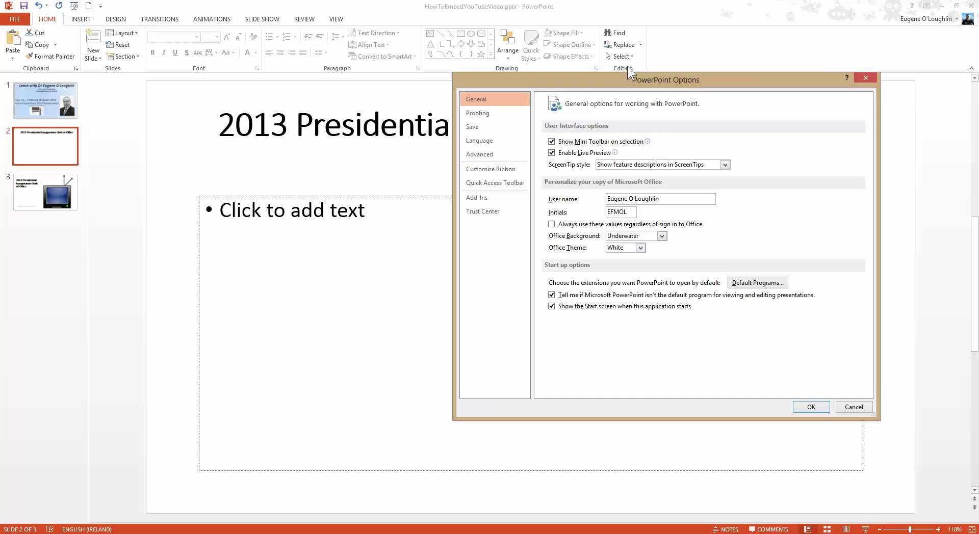
pyautogui.moveTo(623, 78); pyautogui.dragTo(378, 100)
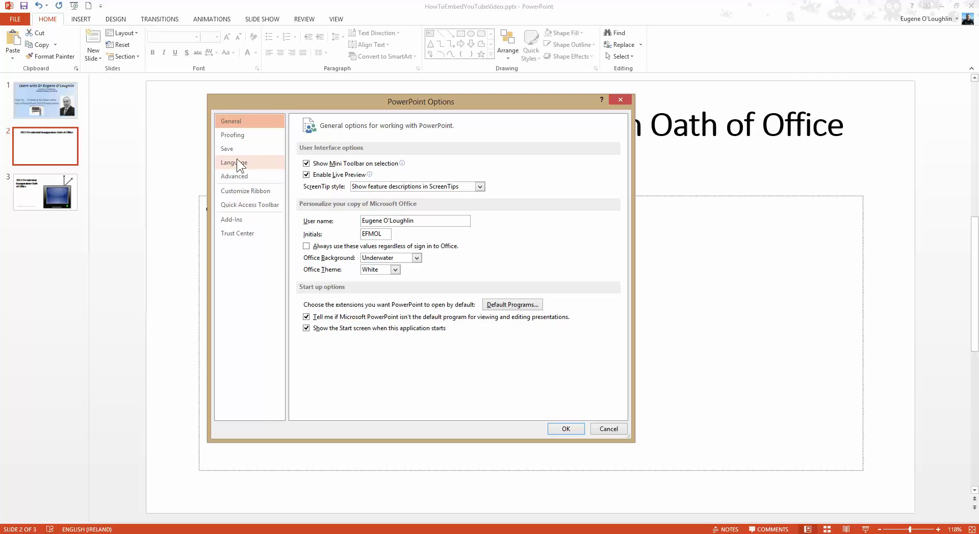
pyautogui.click(261, 191)
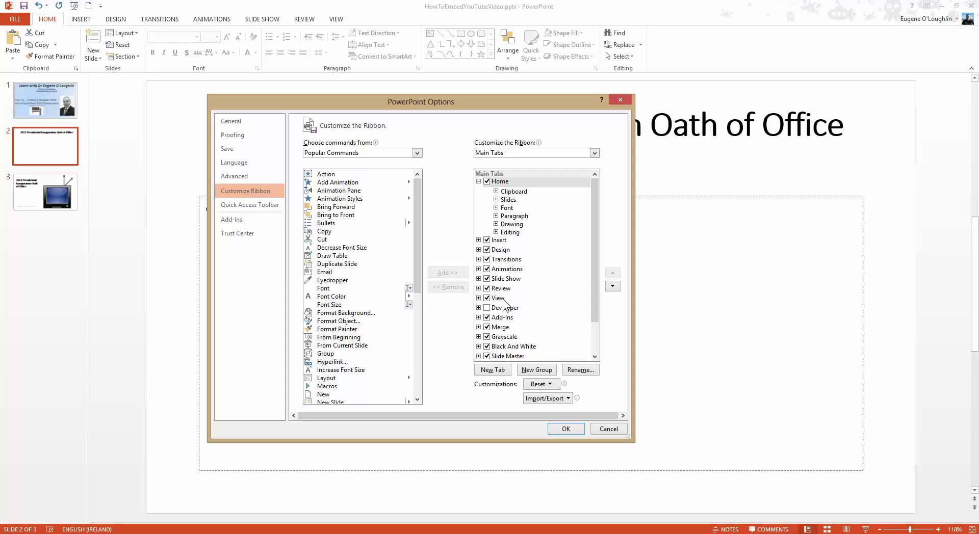
pyautogui.click(486, 308)
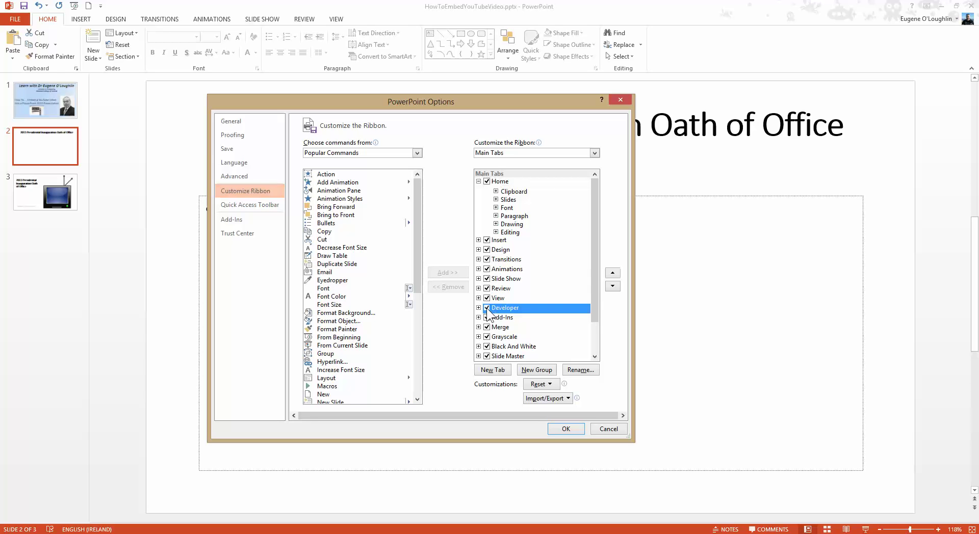
pyautogui.click(566, 429)
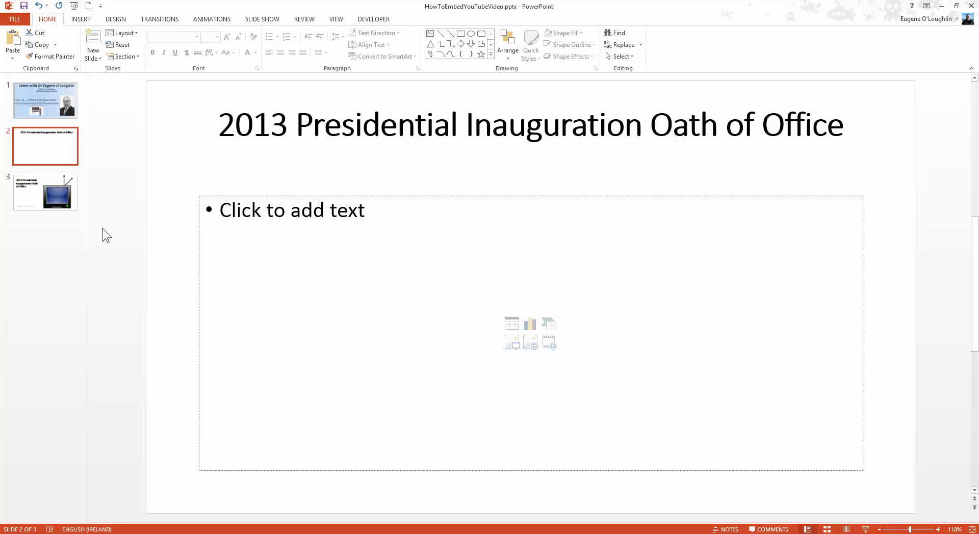
# Step: Pick Shockwave Flash Object from the Developer tab's More Controls list
pyautogui.click(379, 19)
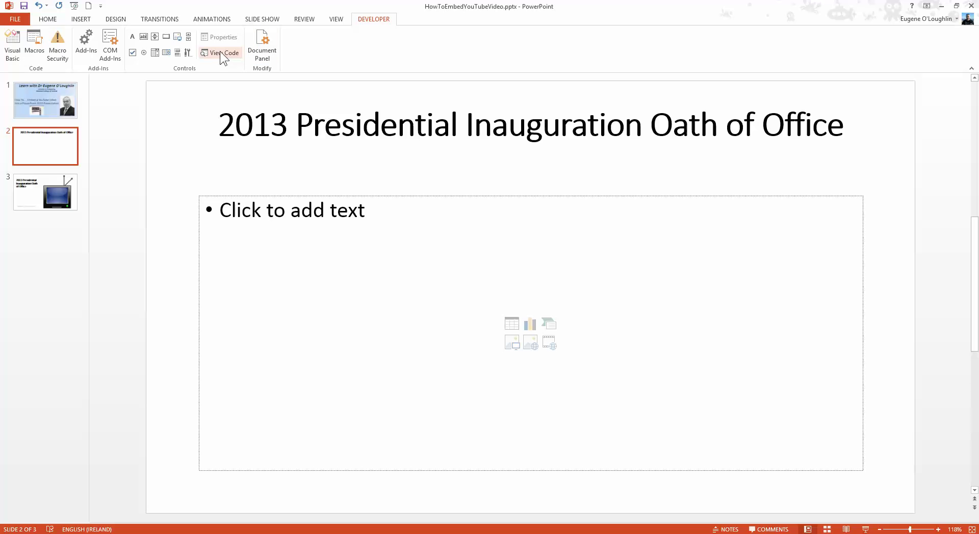
pyautogui.click(189, 53)
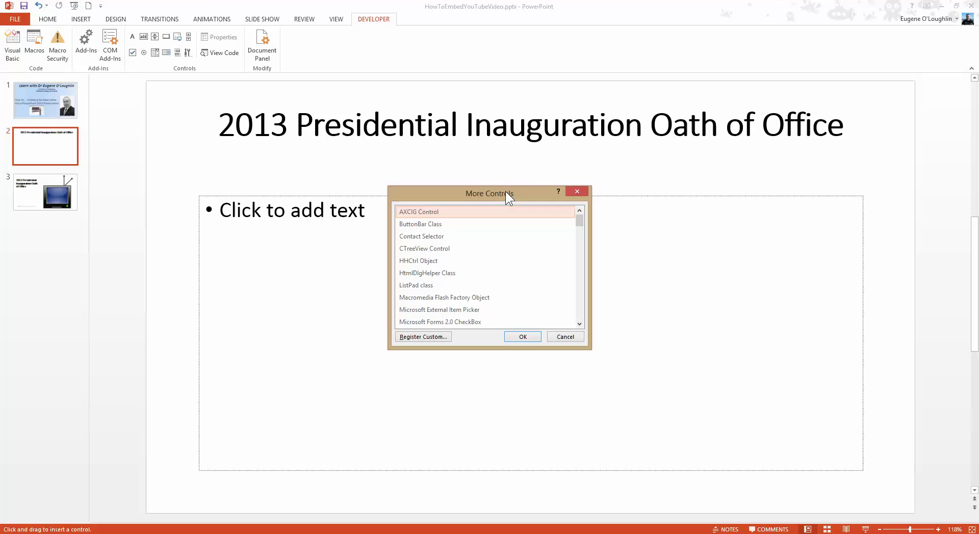
pyautogui.moveTo(578, 218); pyautogui.dragTo(583, 305)
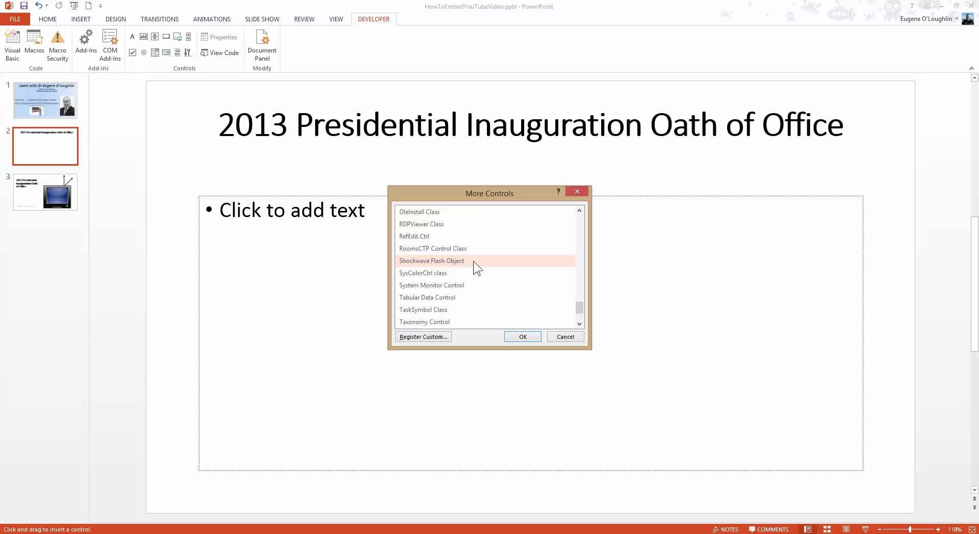
pyautogui.click(458, 261)
pyautogui.click(522, 337)
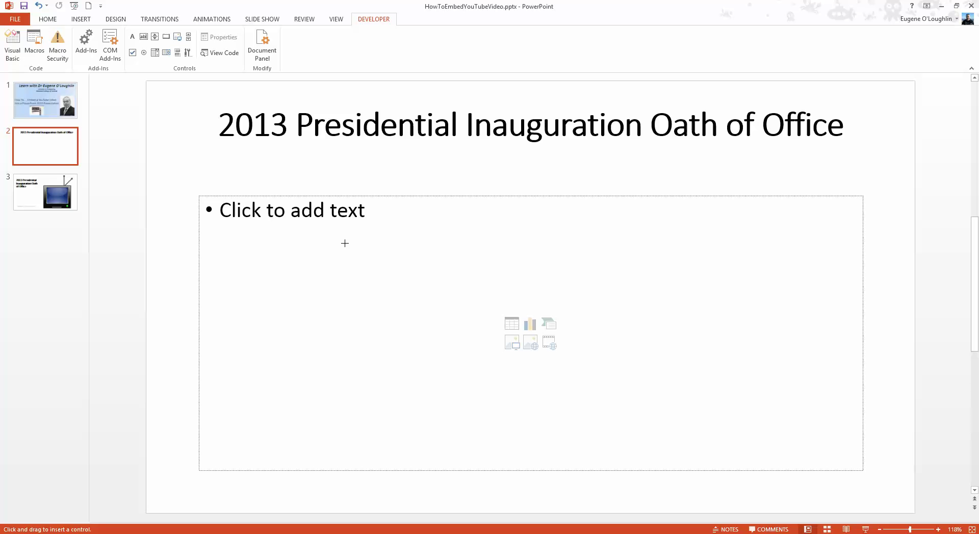
# Step: Draw the Shockwave Flash control across slide 2's content placeholder
pyautogui.moveTo(345, 241)
pyautogui.mouseDown()
pyautogui.moveTo(647, 411)
pyautogui.moveTo(680, 487)
pyautogui.moveTo(699, 490)
pyautogui.mouseUp()
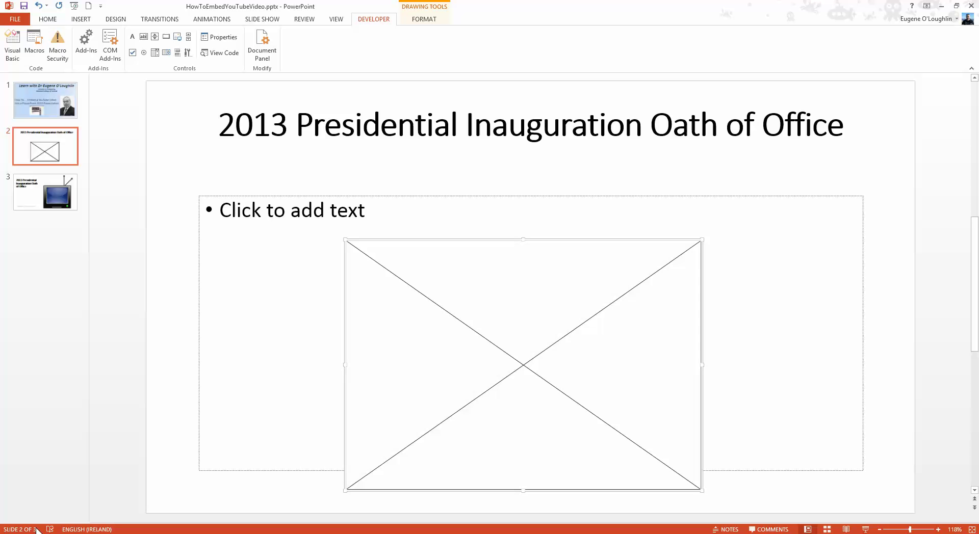
# Step: In the browser, play and pause the inauguration video and view its embed code
pyautogui.moveTo(10, 530)
pyautogui.click(13, 471)
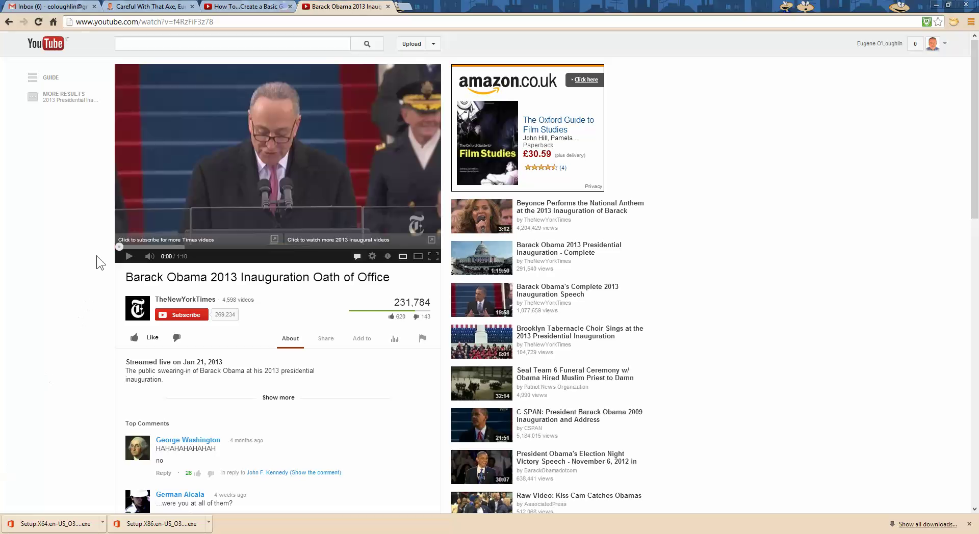
pyautogui.click(131, 257)
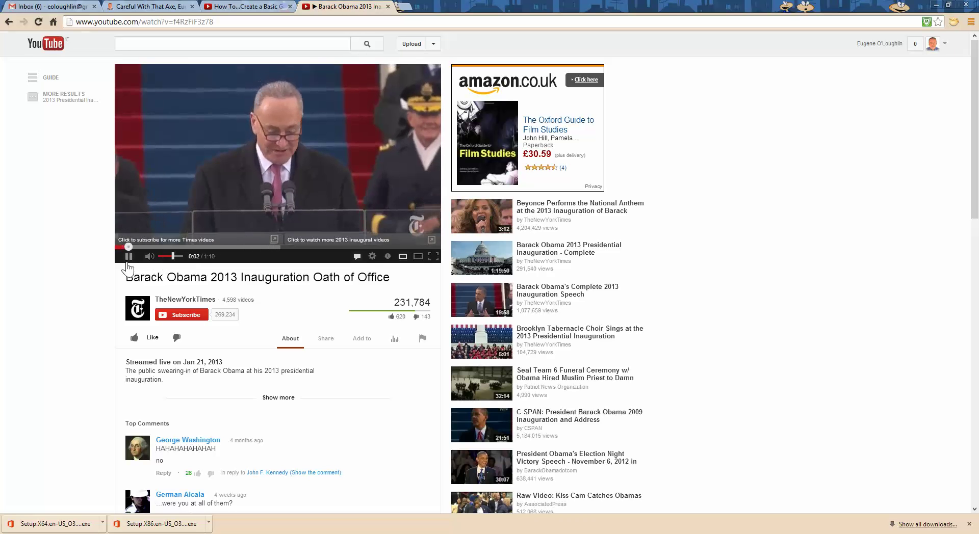
pyautogui.click(129, 257)
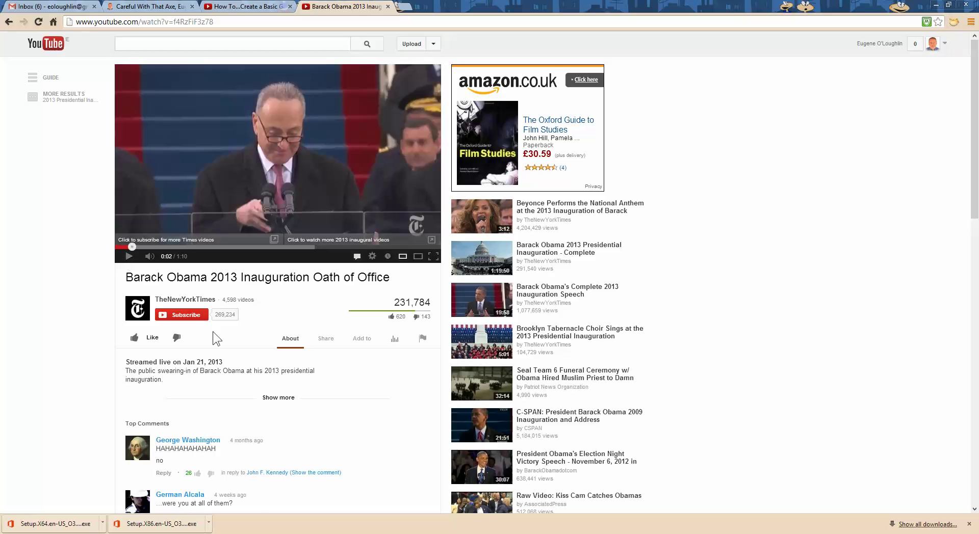
pyautogui.click(328, 340)
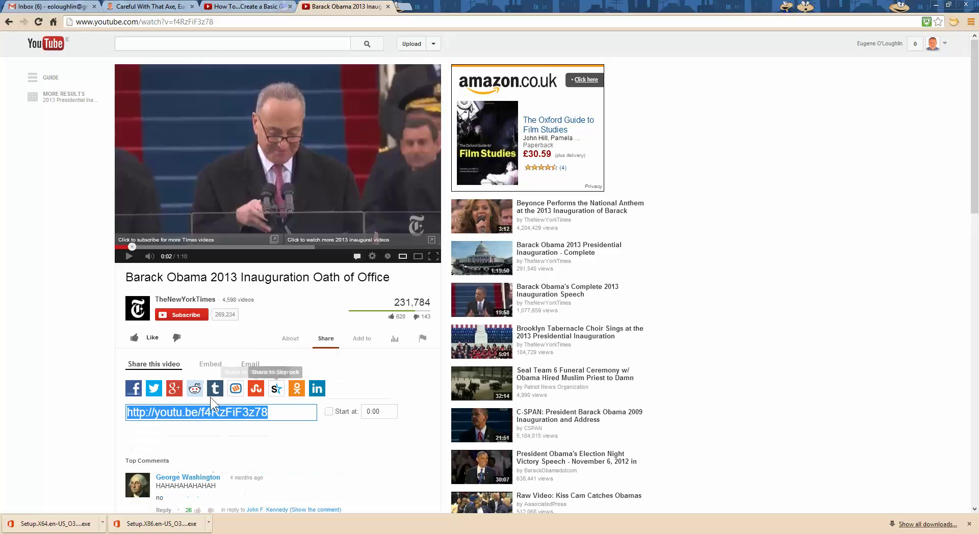
pyautogui.click(212, 366)
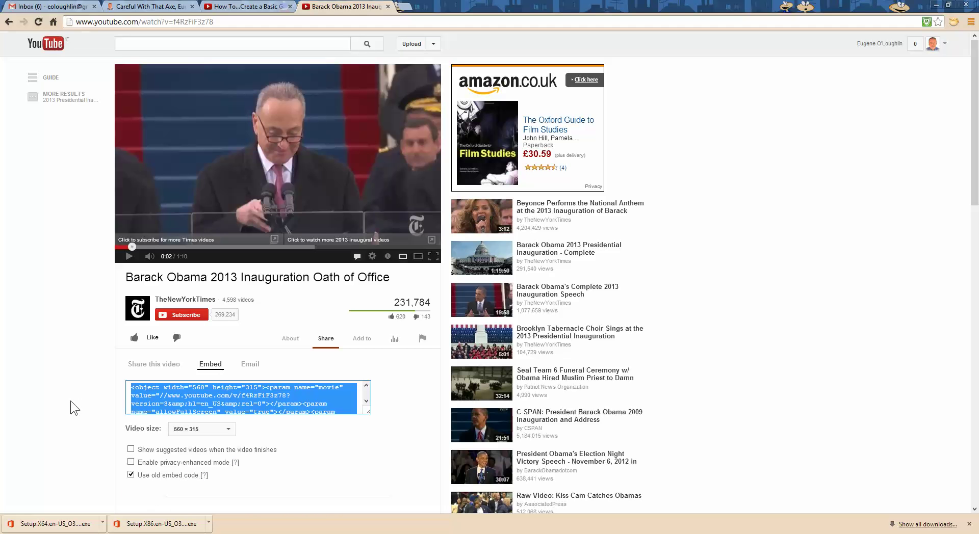
pyautogui.click(68, 383)
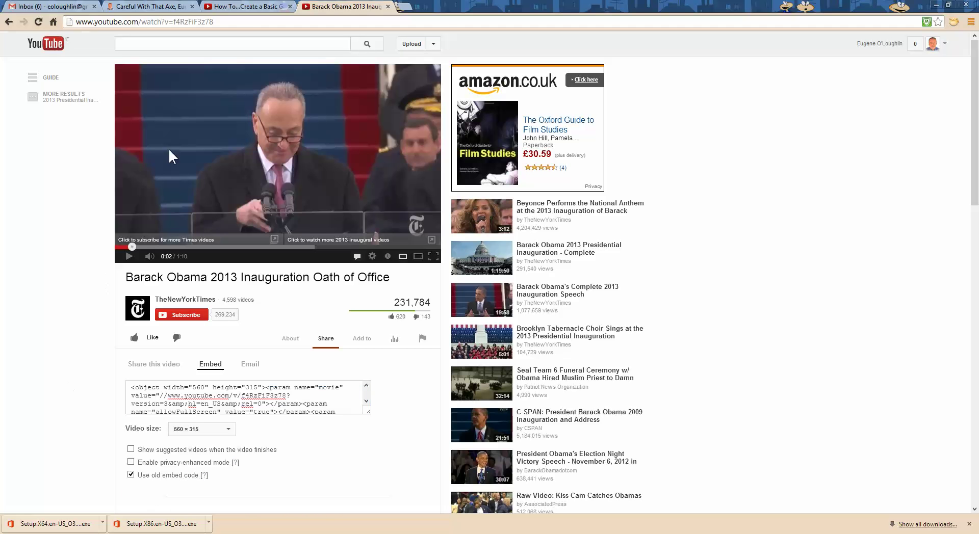
# Step: Copy the YouTube video page's address and return to PowerPoint
pyautogui.moveTo(234, 22); pyautogui.dragTo(63, 21)
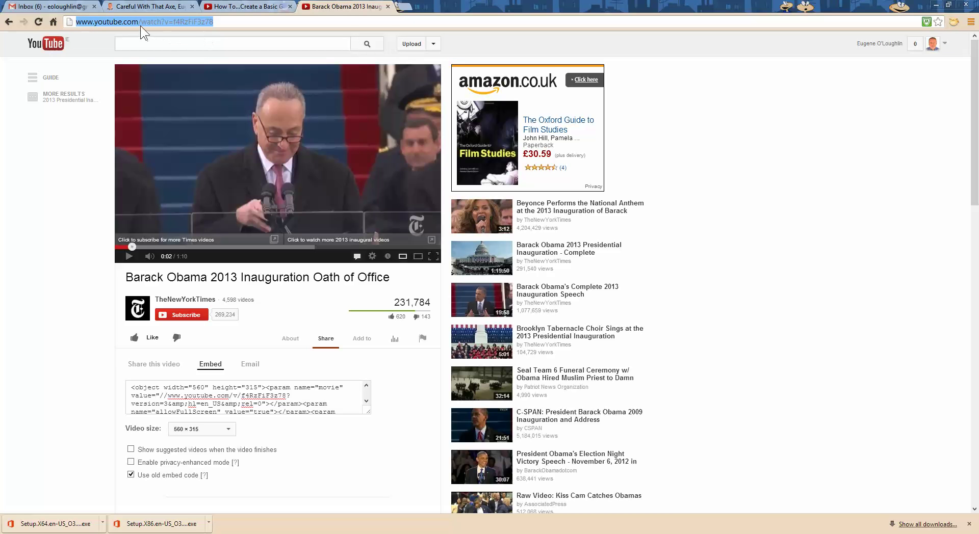
pyautogui.rightClick(179, 22)
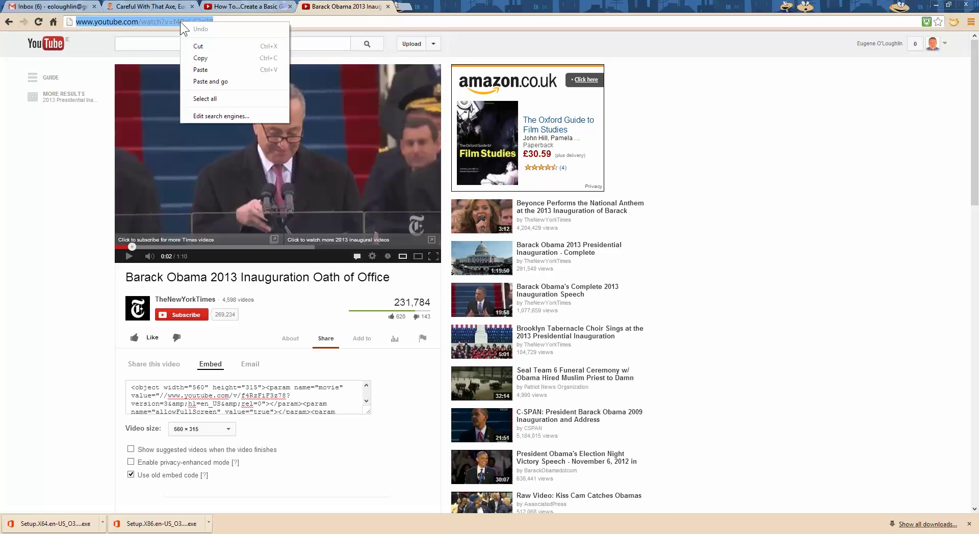
pyautogui.click(213, 57)
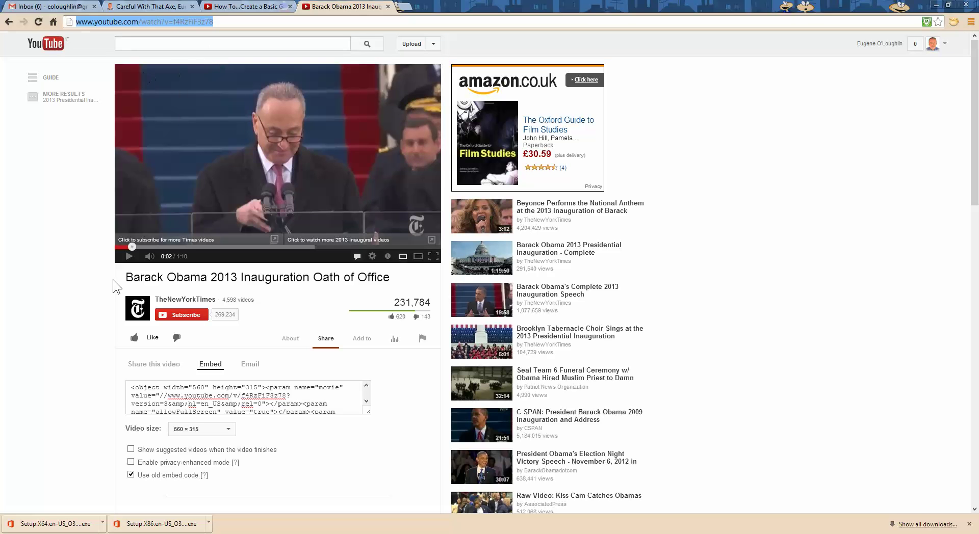
pyautogui.hotkey('alt', 'Tab')
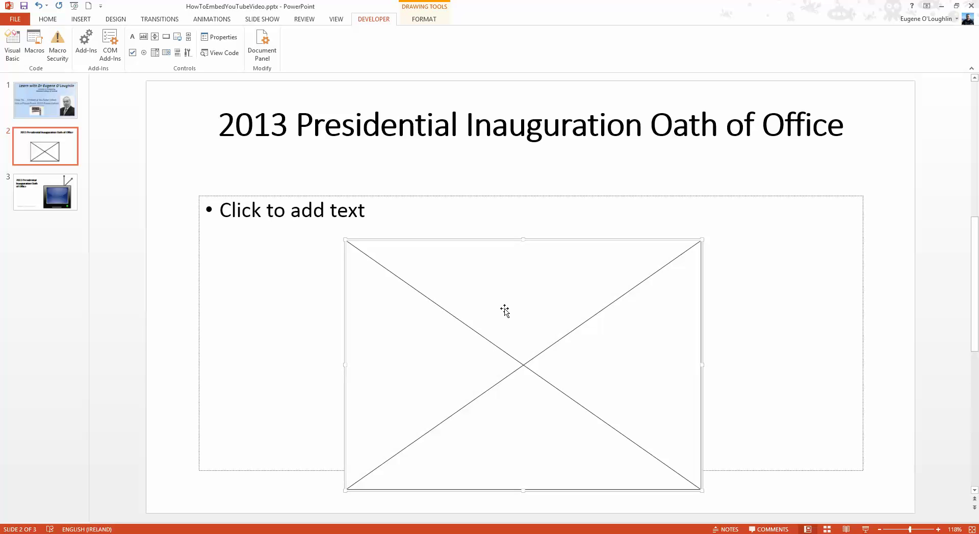
# Step: Paste the copied YouTube address into the Flash object's Movie property
pyautogui.moveTo(505, 308); pyautogui.dragTo(420, 340)
pyautogui.click(419, 341)
pyautogui.rightClick(460, 407)
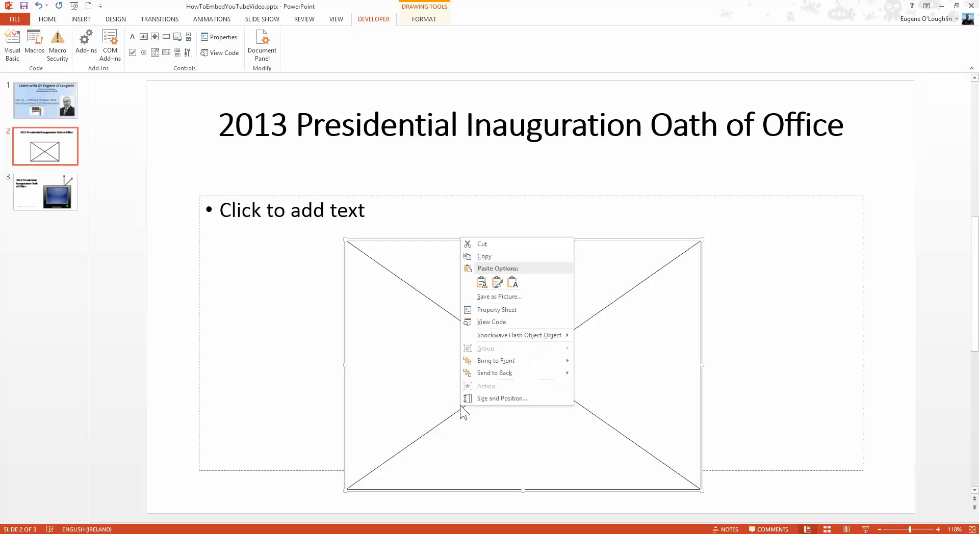
pyautogui.click(535, 311)
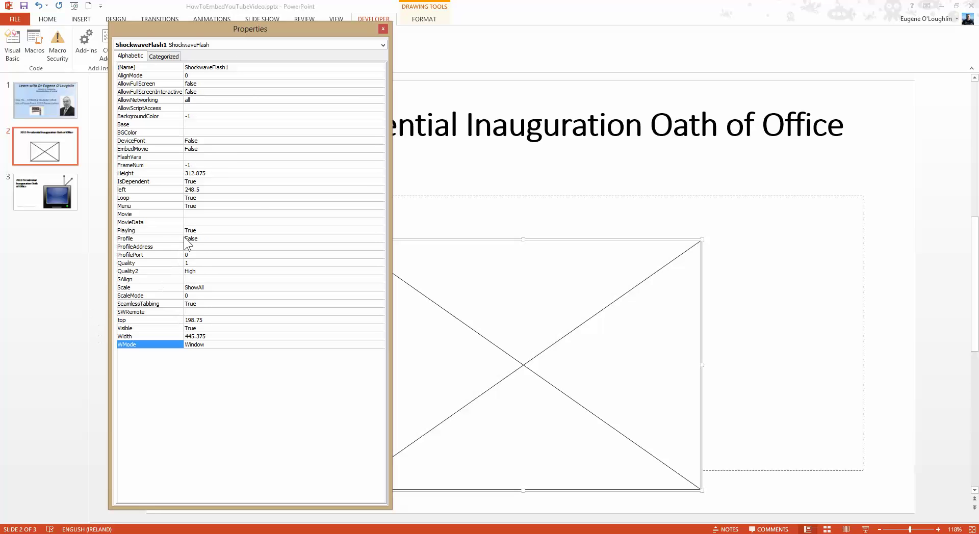
pyautogui.click(202, 214)
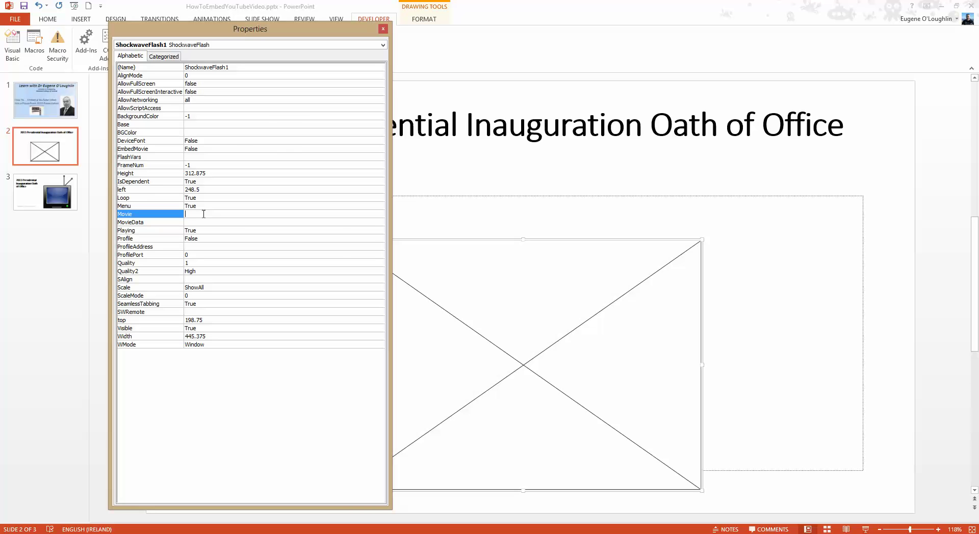
pyautogui.rightClick(203, 214)
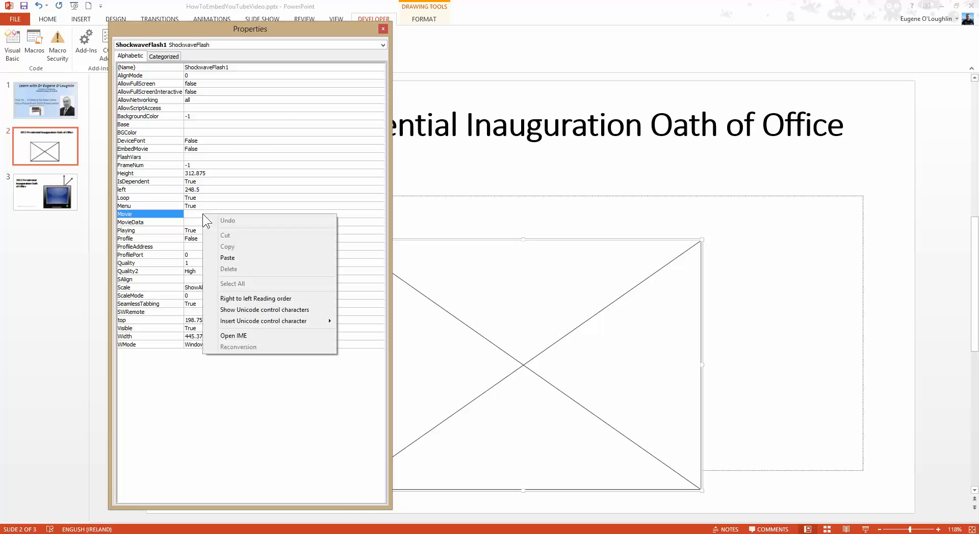
pyautogui.click(251, 262)
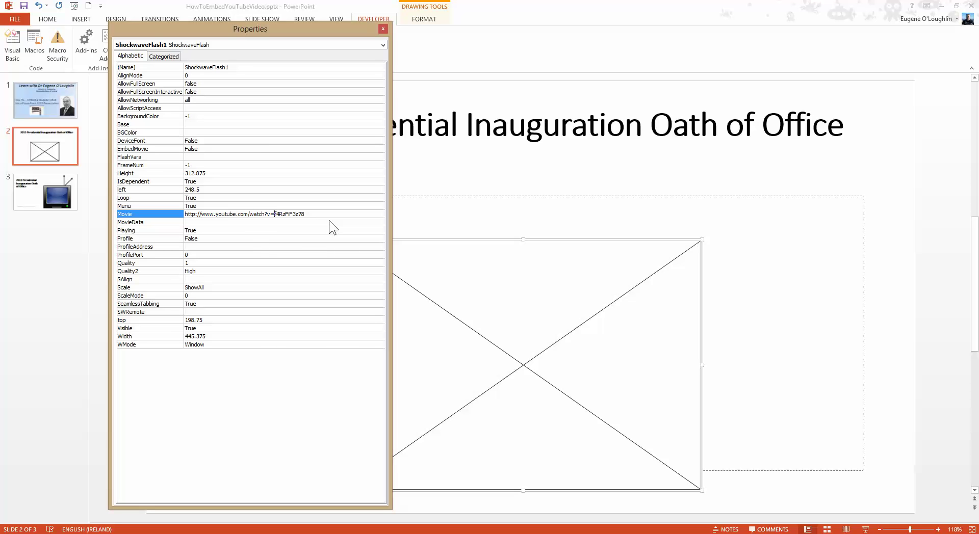
pyautogui.press('BackSpace')
pyautogui.write('/')
pyautogui.hotkey('shift', 'Left')
pyautogui.hotkey('shift', 'Left')
pyautogui.hotkey('shift', 'Left')
pyautogui.hotkey('shift', 'Left')
pyautogui.hotkey('shift', 'Left')
pyautogui.press('BackSpace')
pyautogui.click(312, 279)
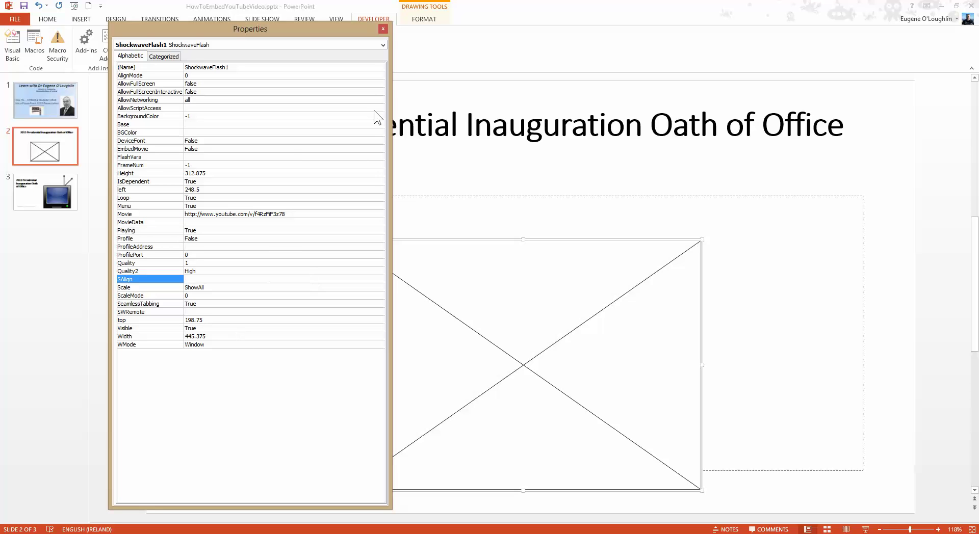
pyautogui.click(384, 29)
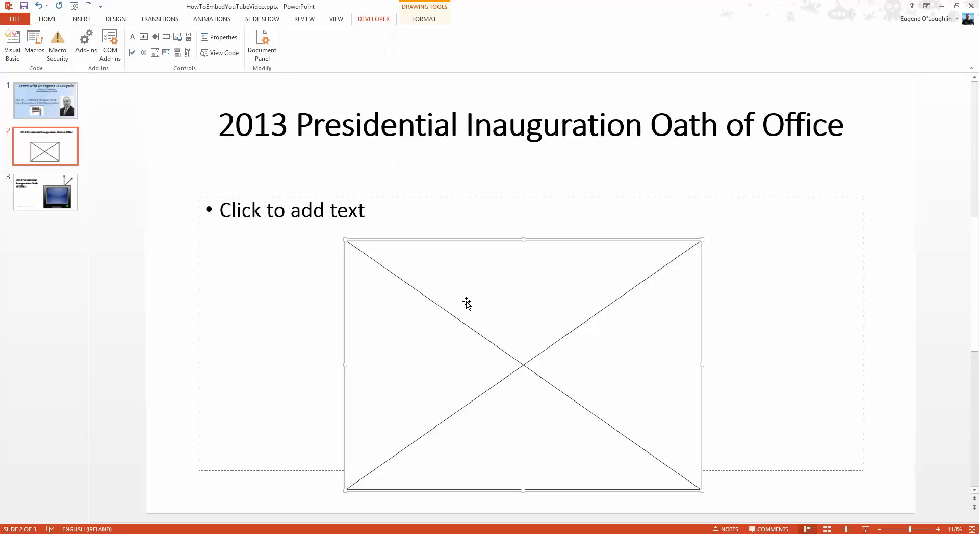
# Step: Nudge the Flash object up, run the slideshow, seek the video to 0:26, pause, and exit
pyautogui.moveTo(470, 303); pyautogui.dragTo(463, 230)
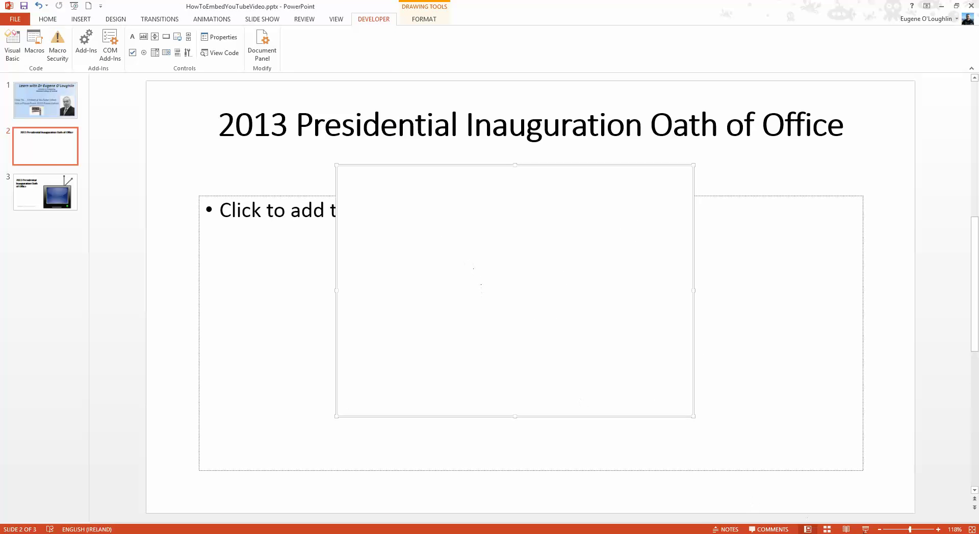
pyautogui.click(866, 530)
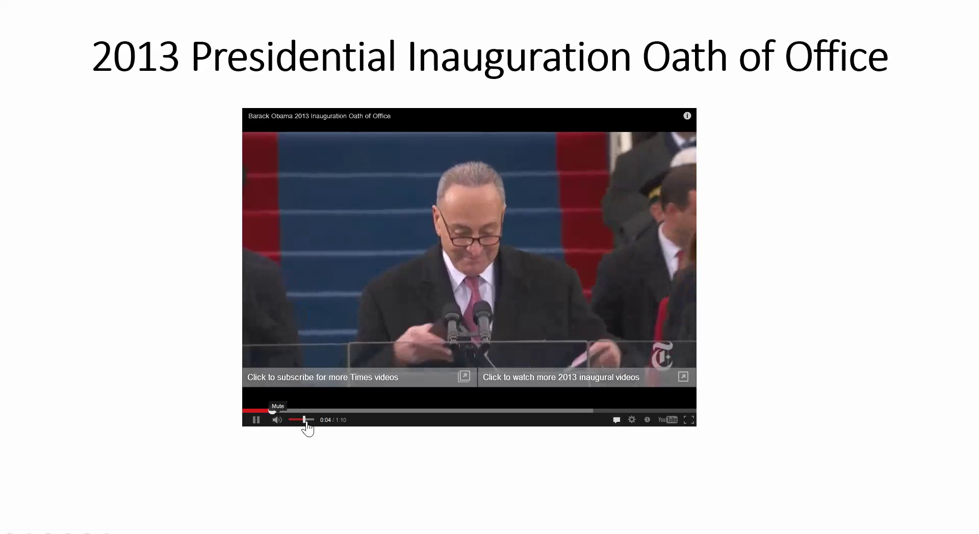
pyautogui.click(416, 411)
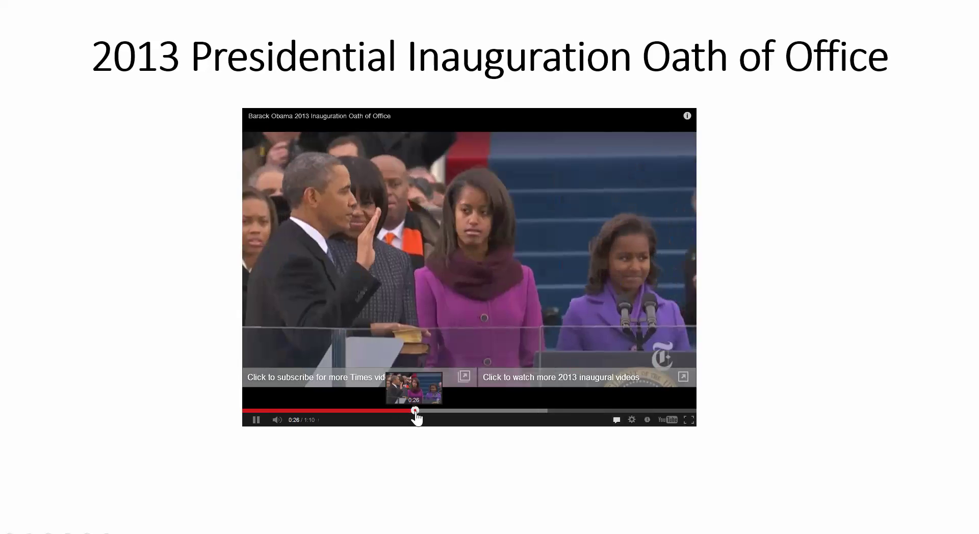
pyautogui.click(256, 420)
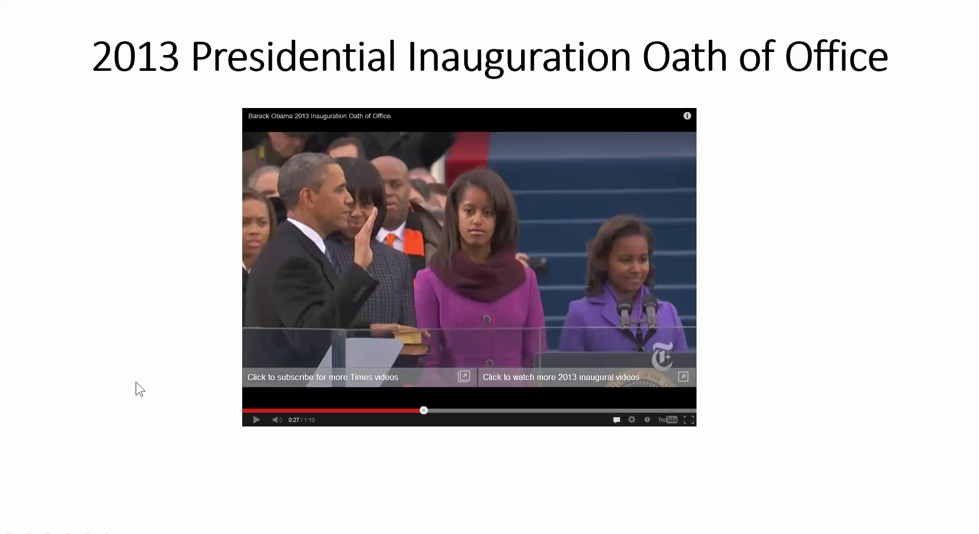
pyautogui.press('Escape')
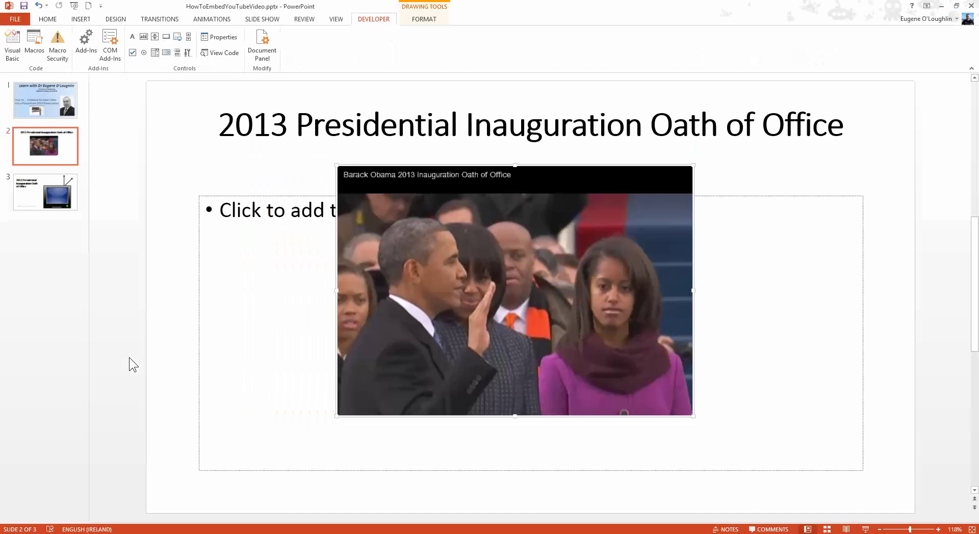